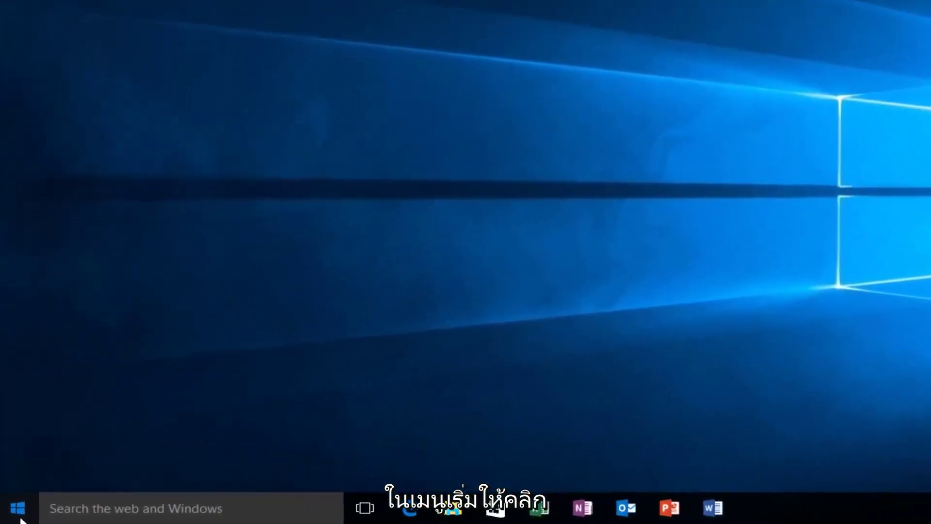
Launch regedit from the Start menu as administrator and approve the UAC prompt
click(19, 517)
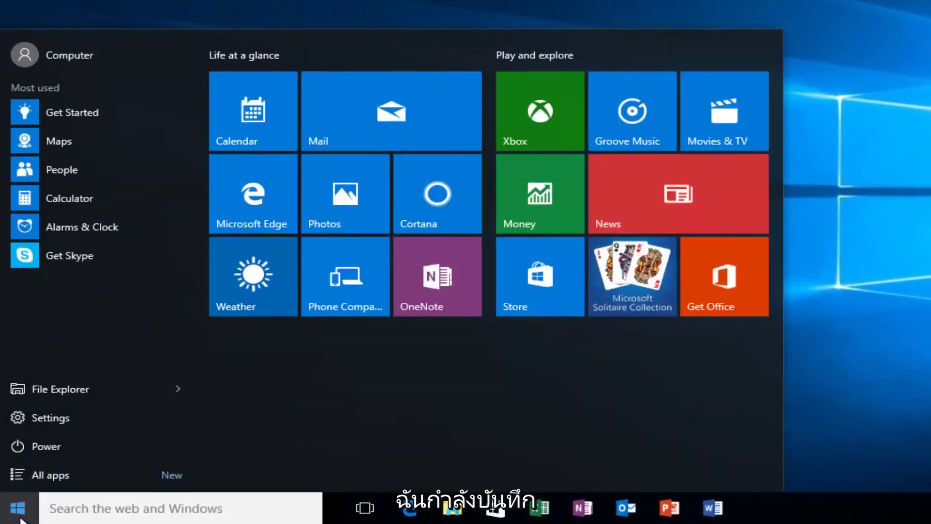
text(regedit)
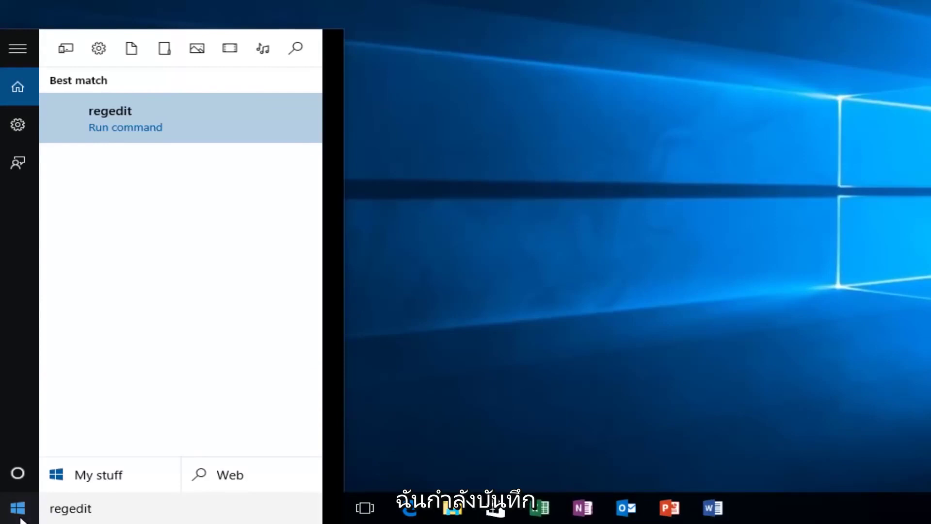
right_click(139, 116)
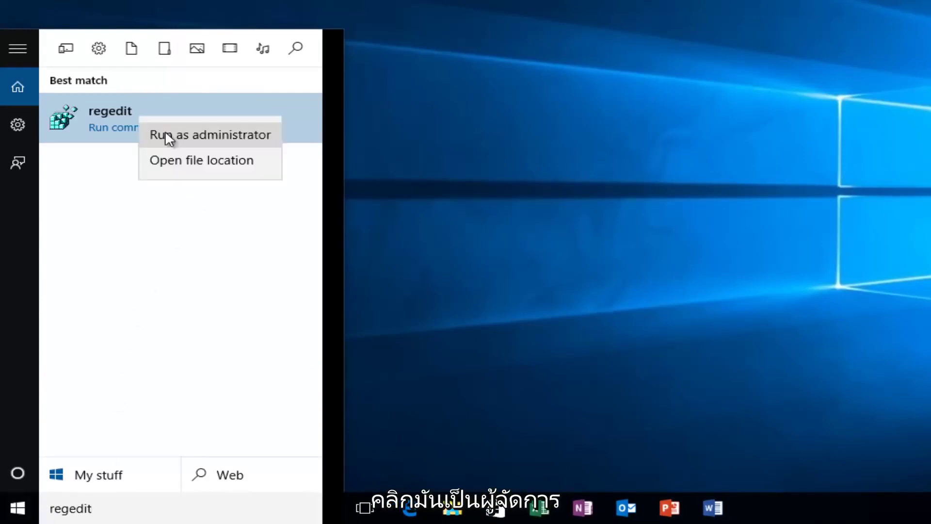
click(165, 135)
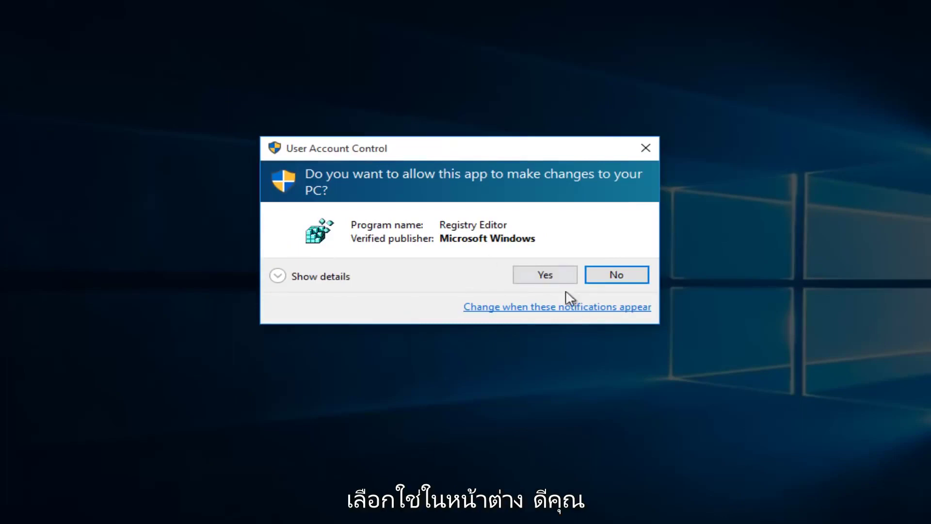
click(539, 273)
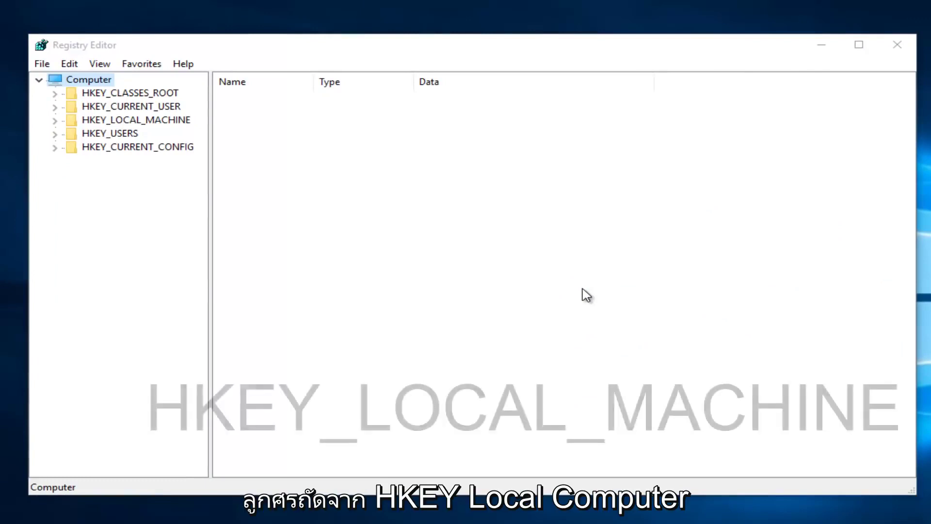
Navigate to HKEY_LOCAL_MACHINE\SYSTEM\ControlSet001\Services\Ndu to list its values
click(54, 119)
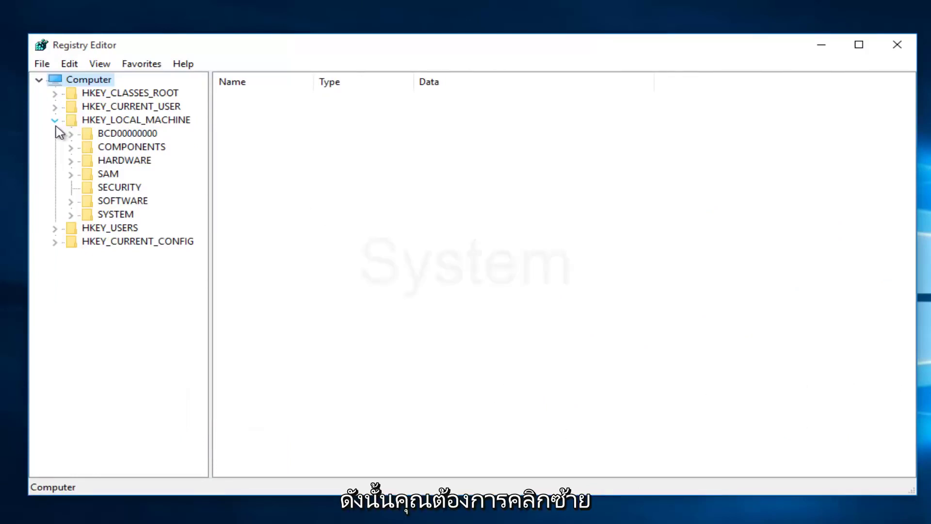
click(72, 216)
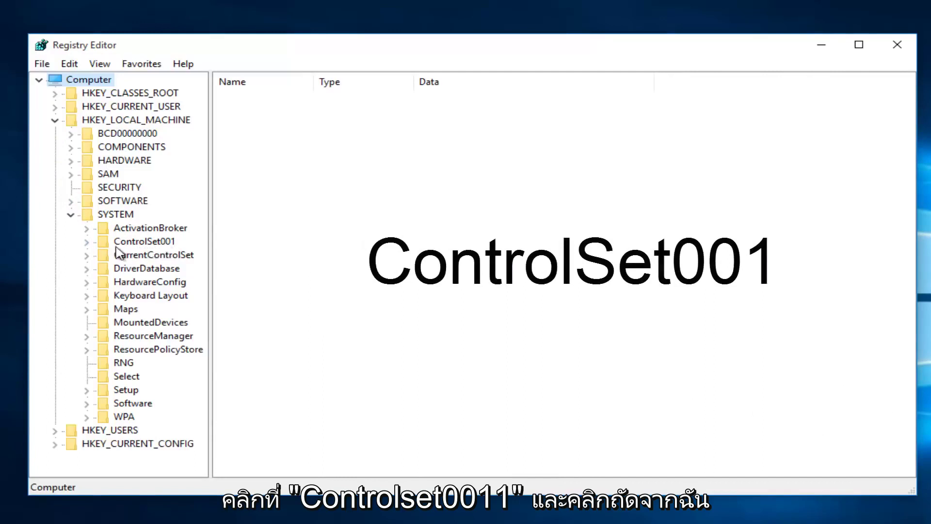
click(87, 243)
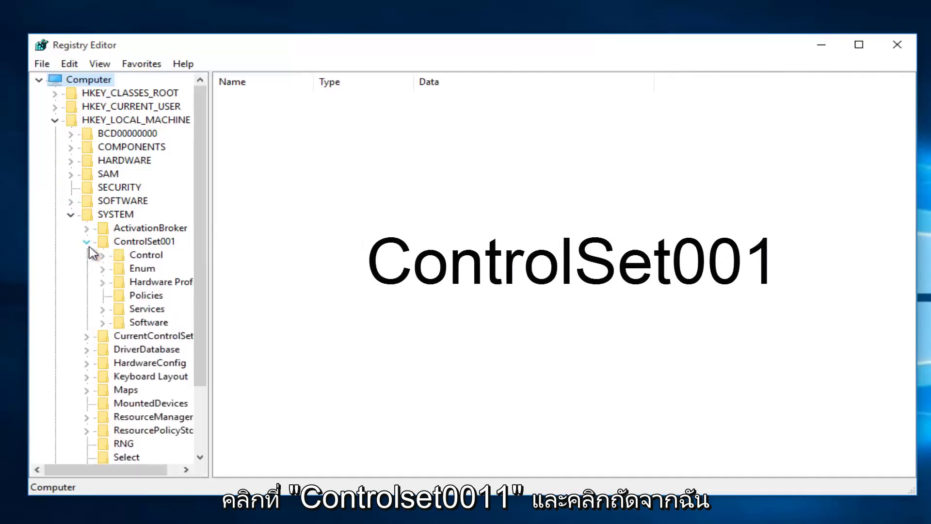
drag(211, 79, 341, 88)
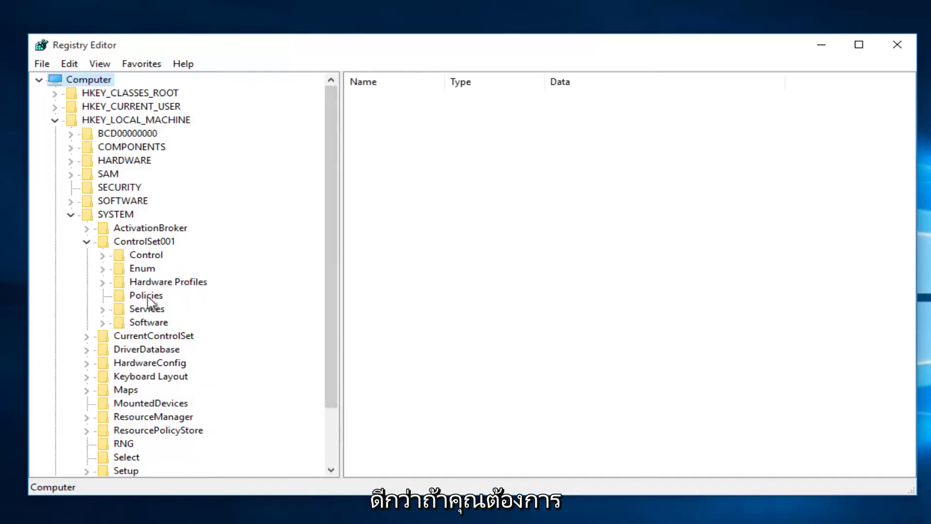
click(103, 310)
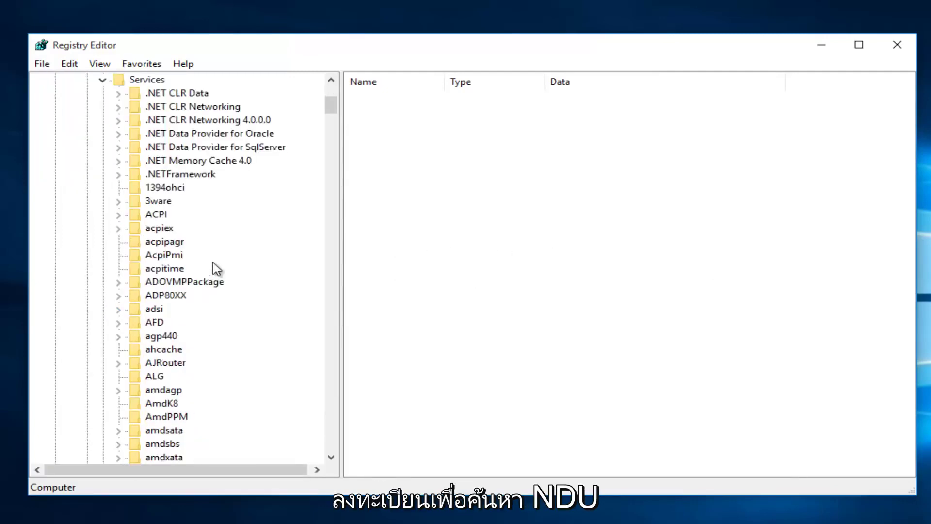
drag(332, 104, 308, 266)
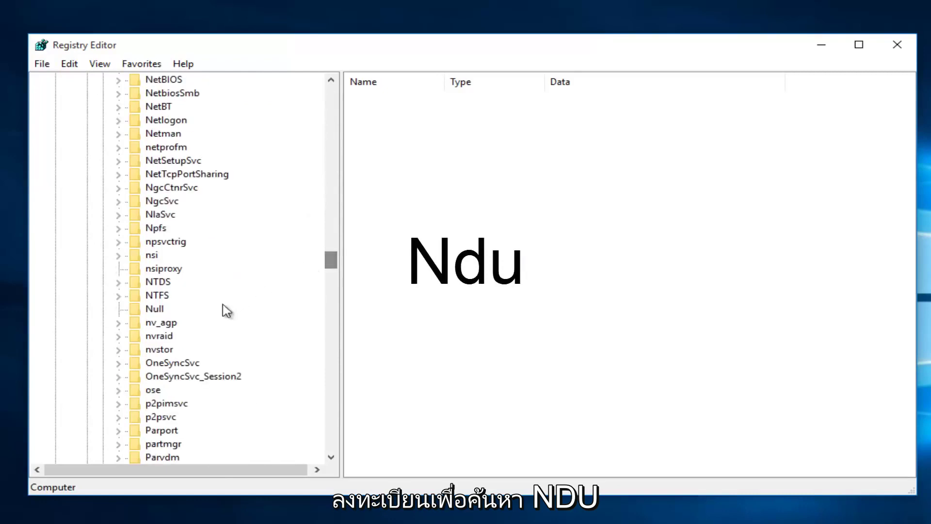
scroll(166, 223, up, 5)
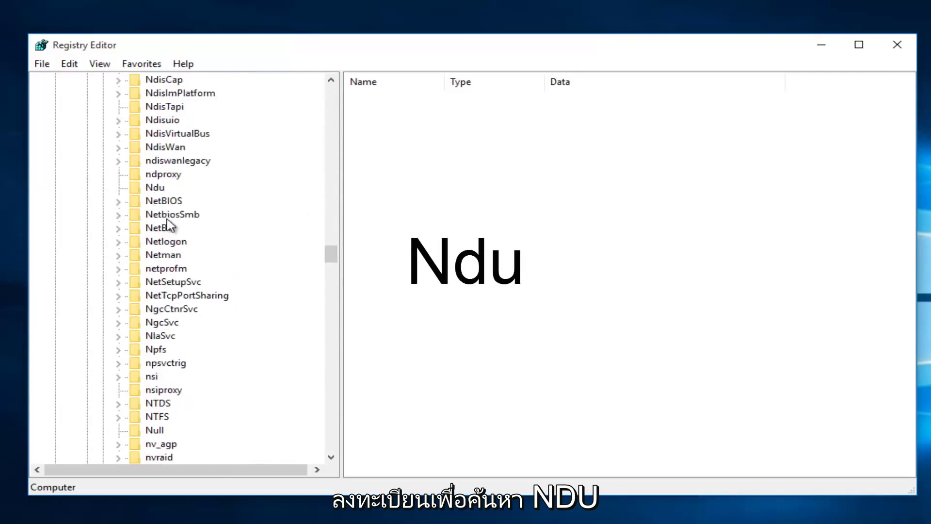
scroll(166, 221, up, 1)
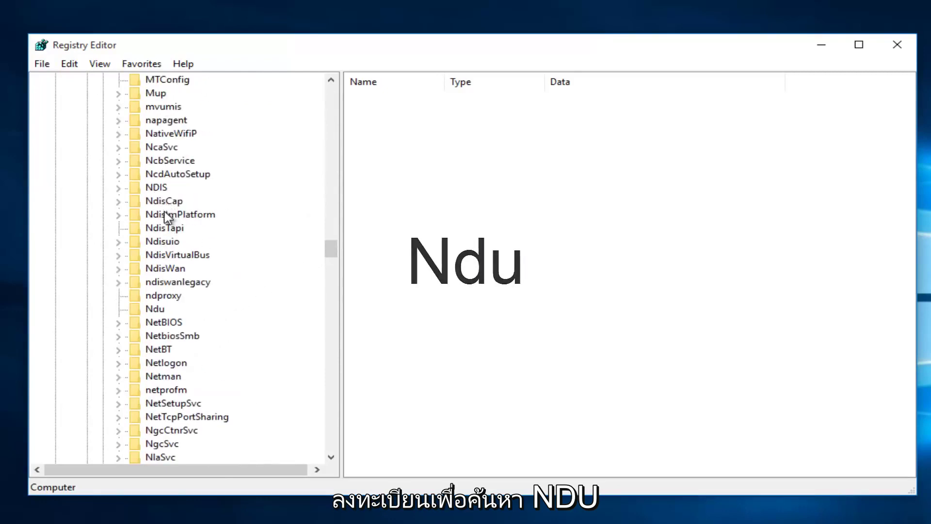
click(157, 309)
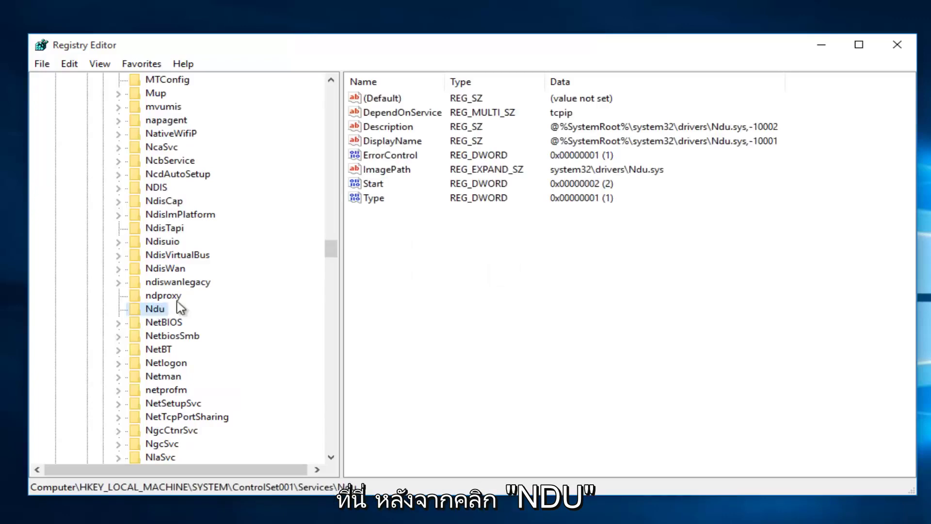
Change Ndu's Start DWORD value data from 2 to 4
click(373, 186)
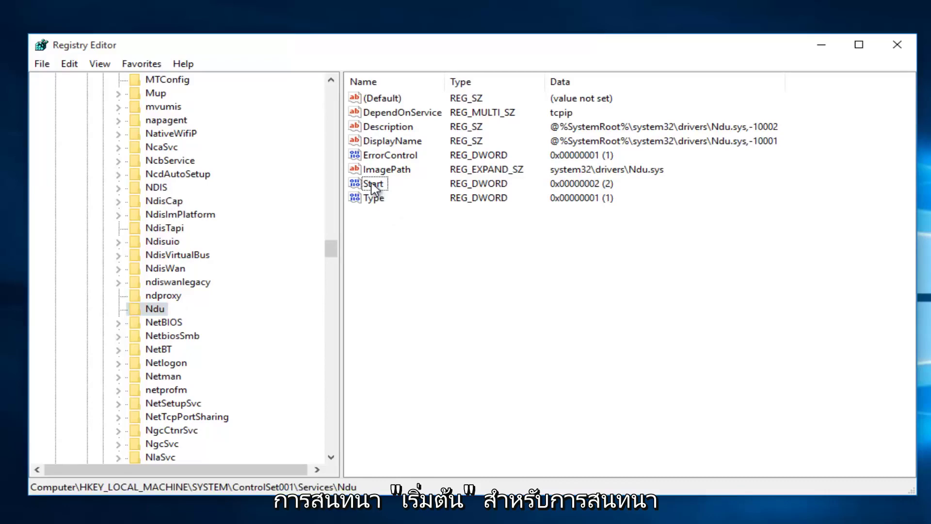
right_click(373, 187)
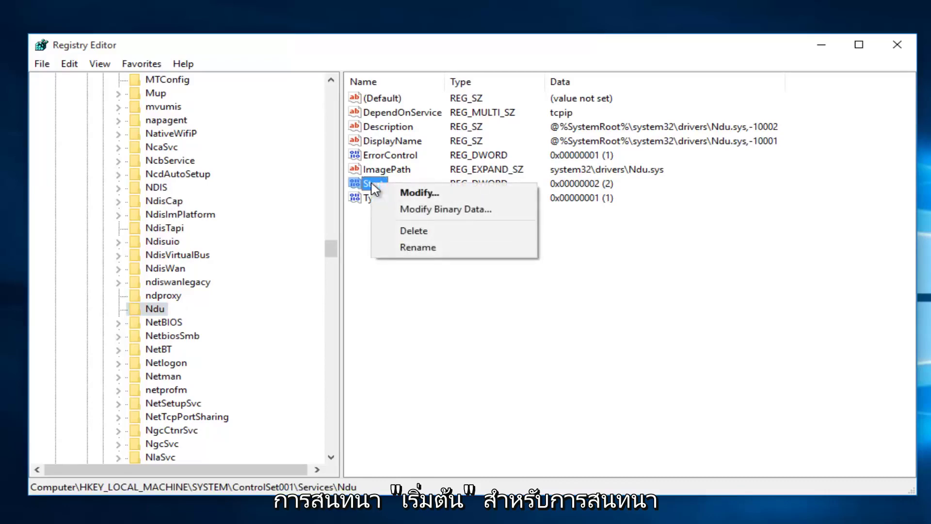
click(410, 191)
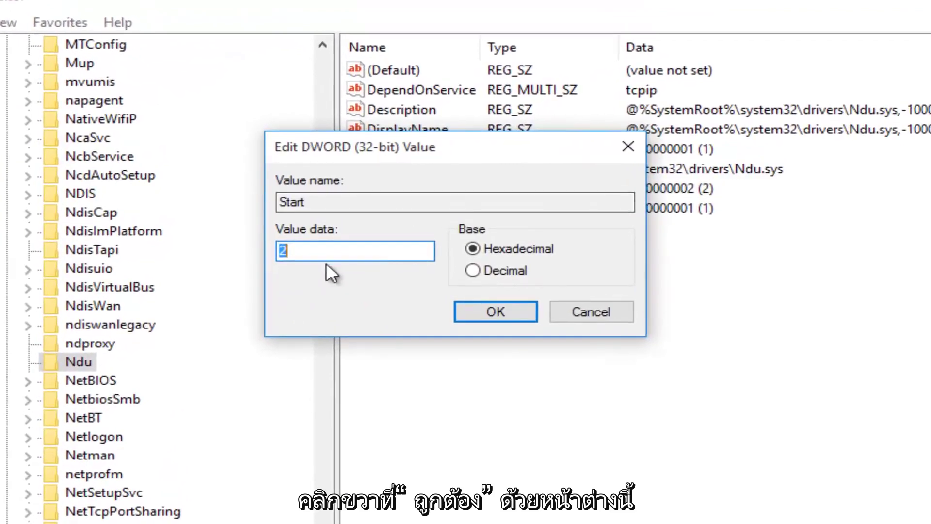
click(303, 257)
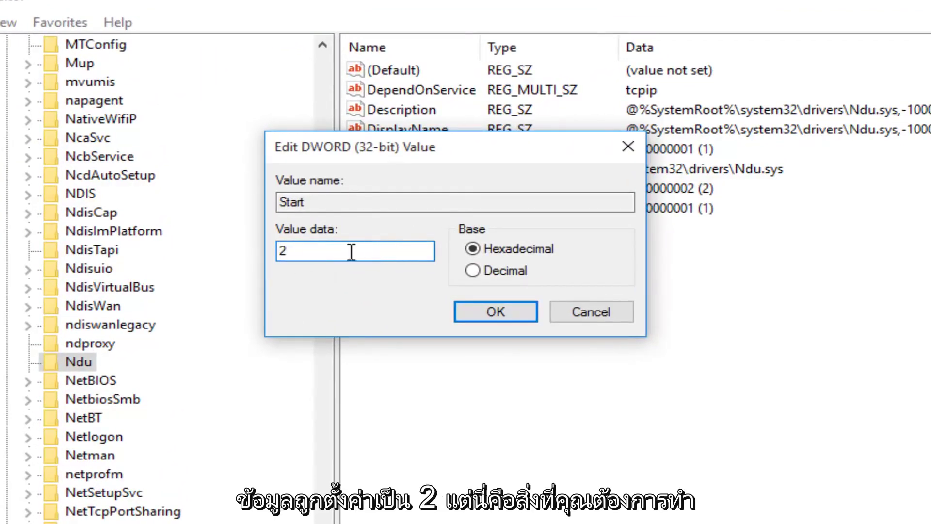
key(BackSpace)
text(4)
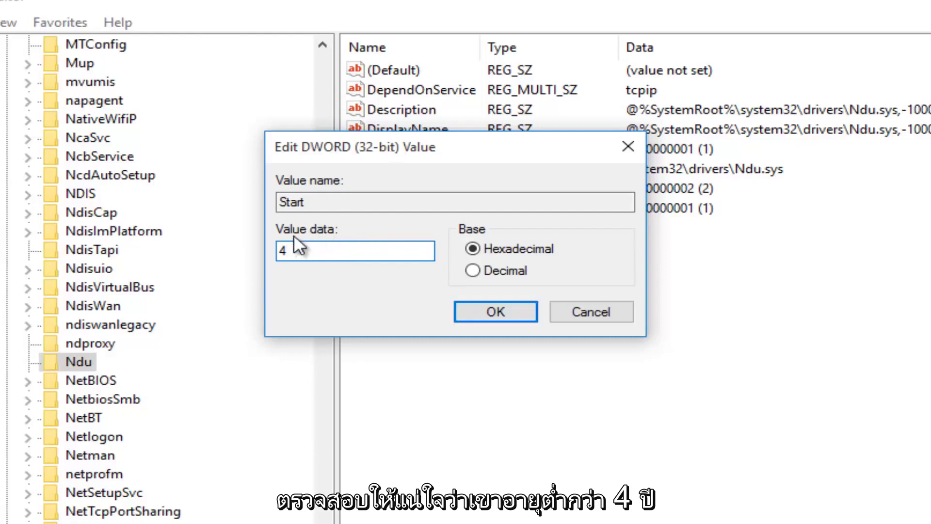
click(496, 313)
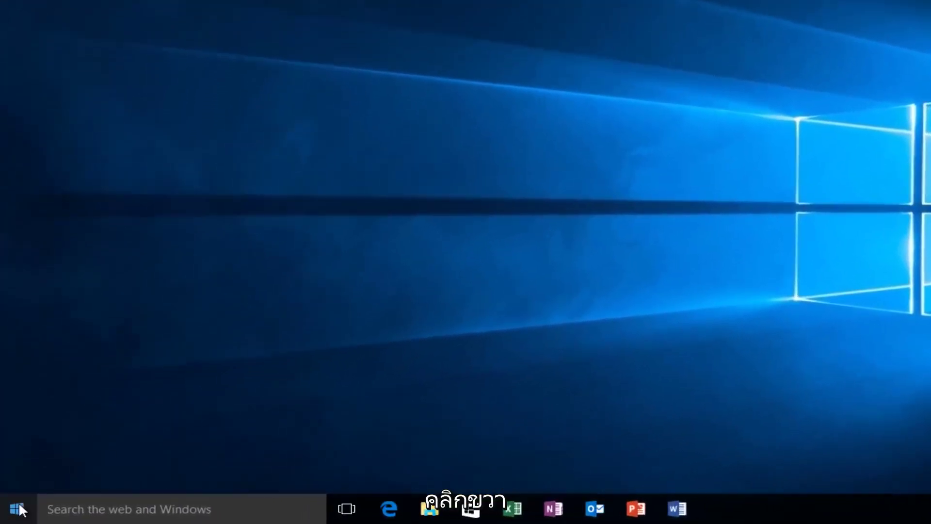
Run services.msc from the Run dialog on the Start button's context menu
right_click(20, 508)
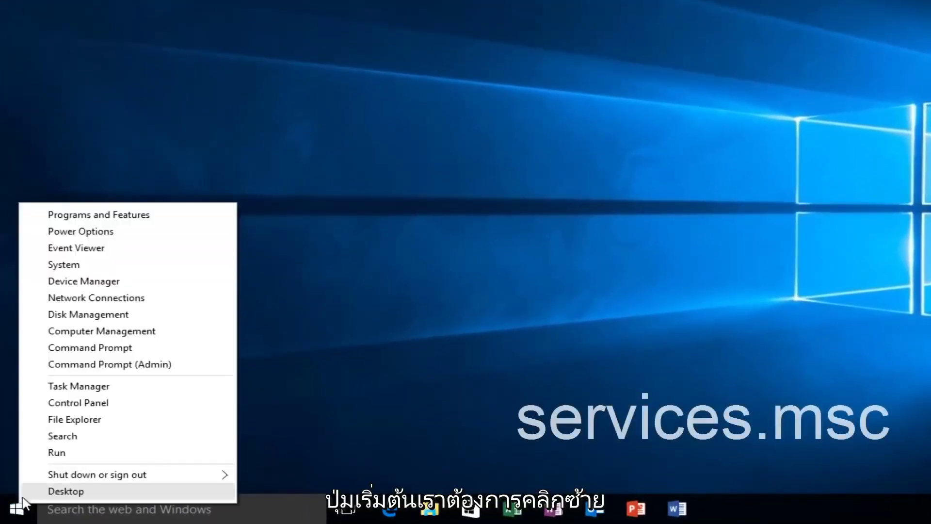
click(55, 453)
text(se)
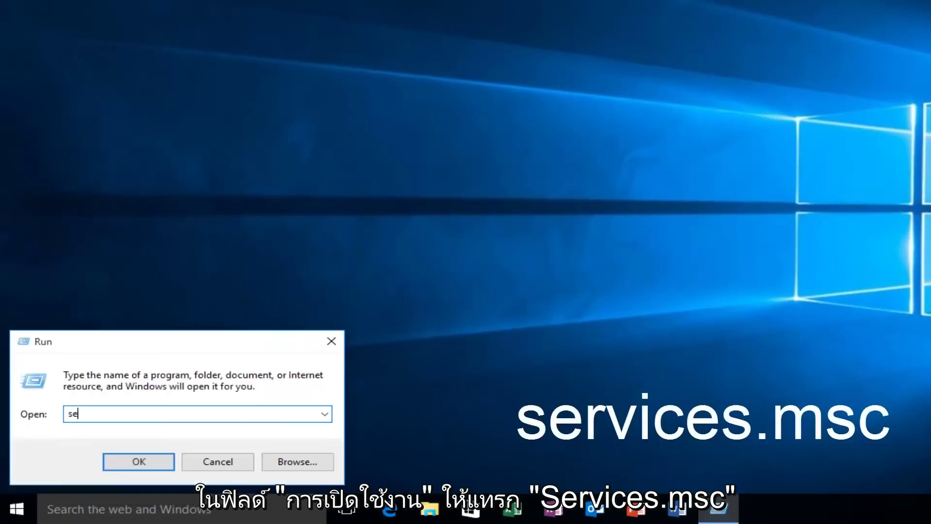
text(rvices.)
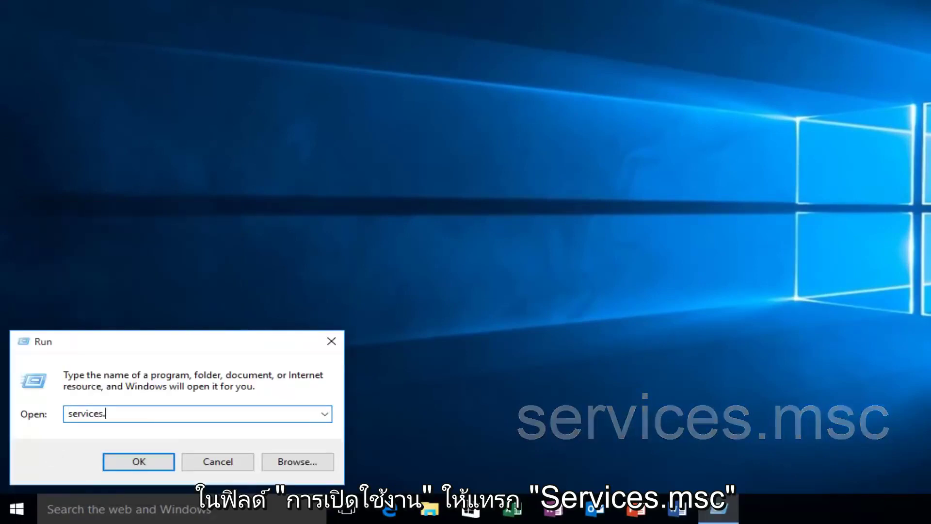
text(msc)
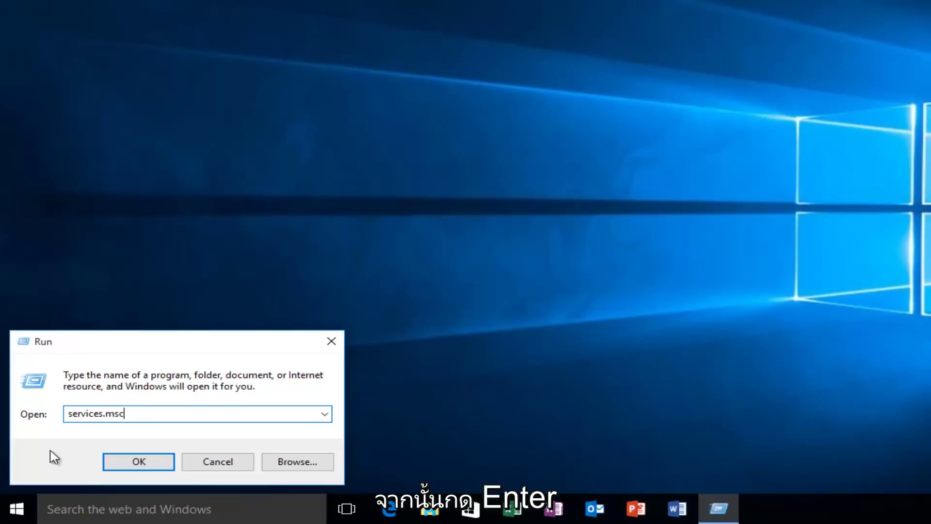
key(Return)
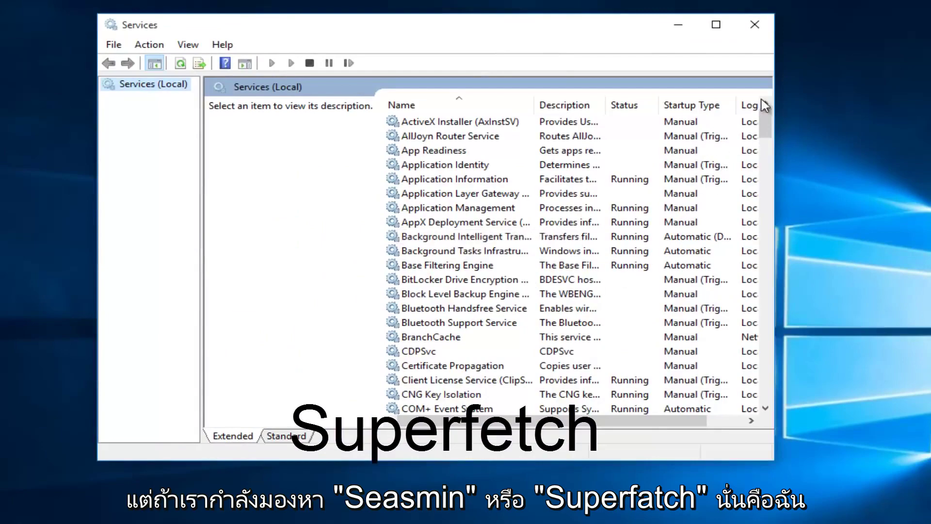
Scroll the services list down to the S entries and select Superfetch
drag(770, 168, 765, 302)
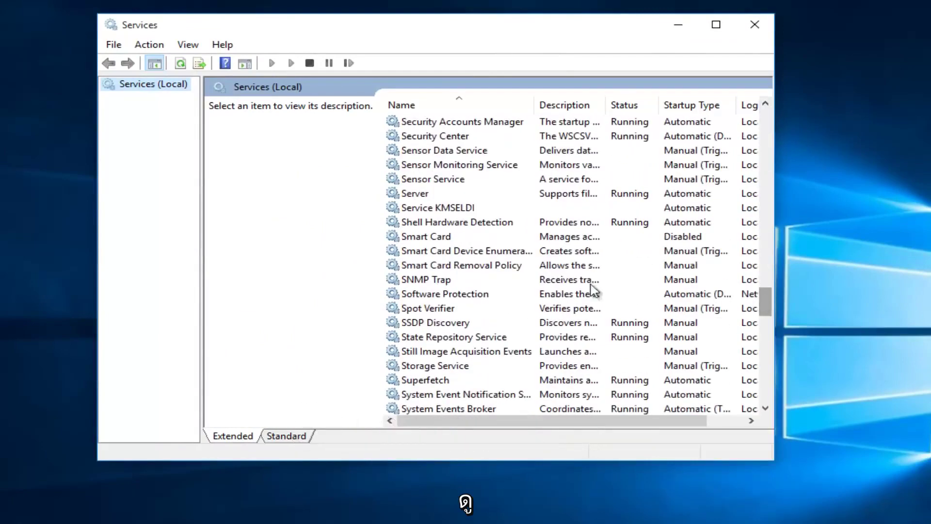
scroll(439, 238, up, 3)
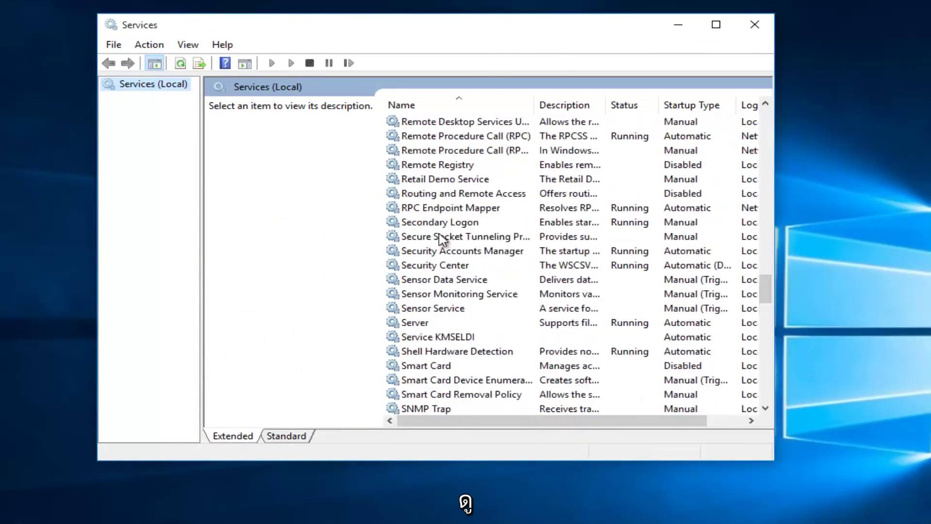
scroll(439, 238, down, 3)
scroll(443, 238, down, 1)
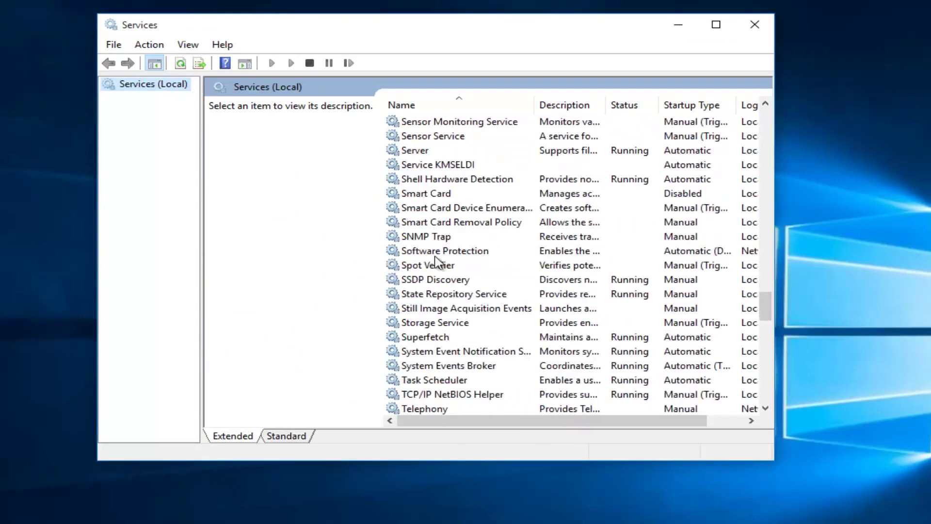
click(417, 338)
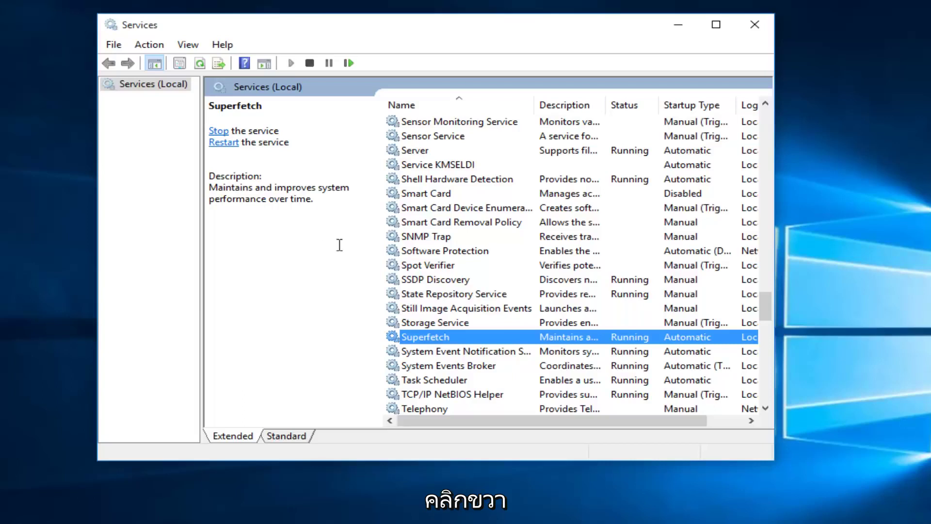
Stop Superfetch, then set its startup type to Disabled in its properties and apply
right_click(426, 338)
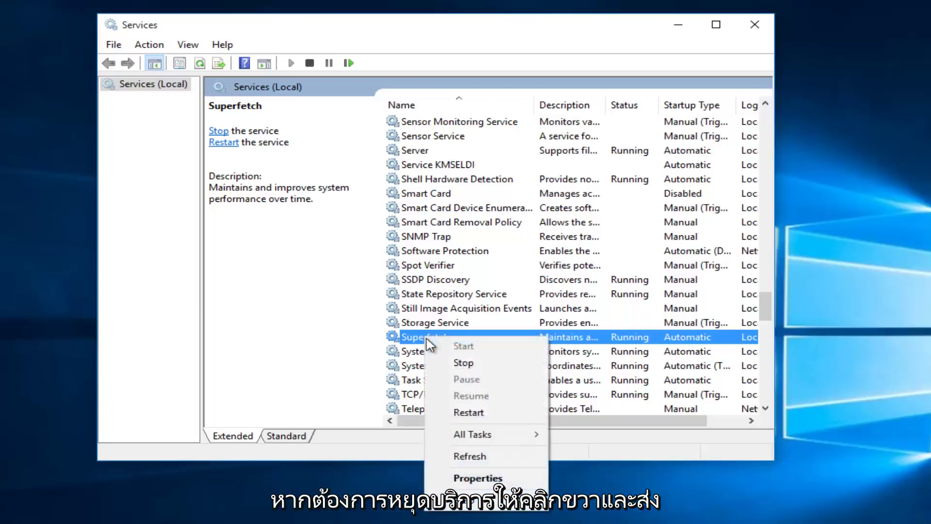
click(461, 362)
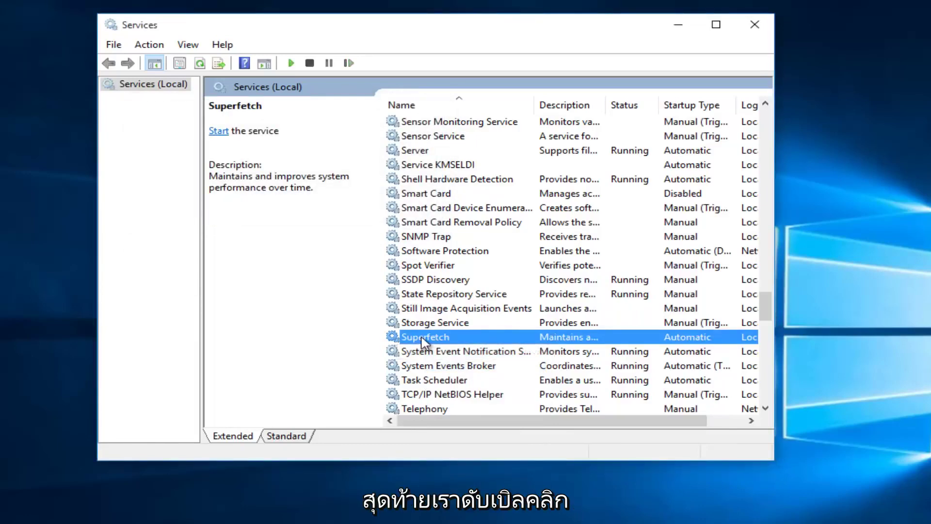
double_click(422, 337)
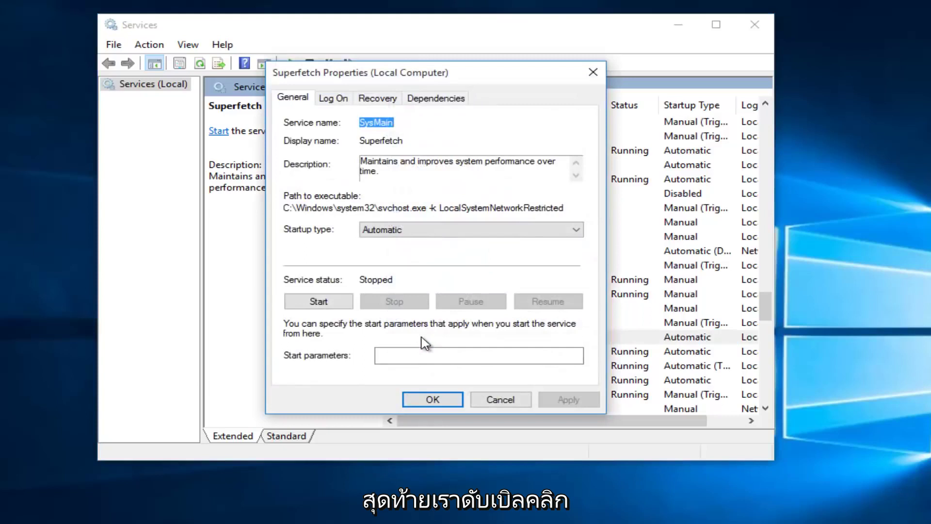
click(577, 229)
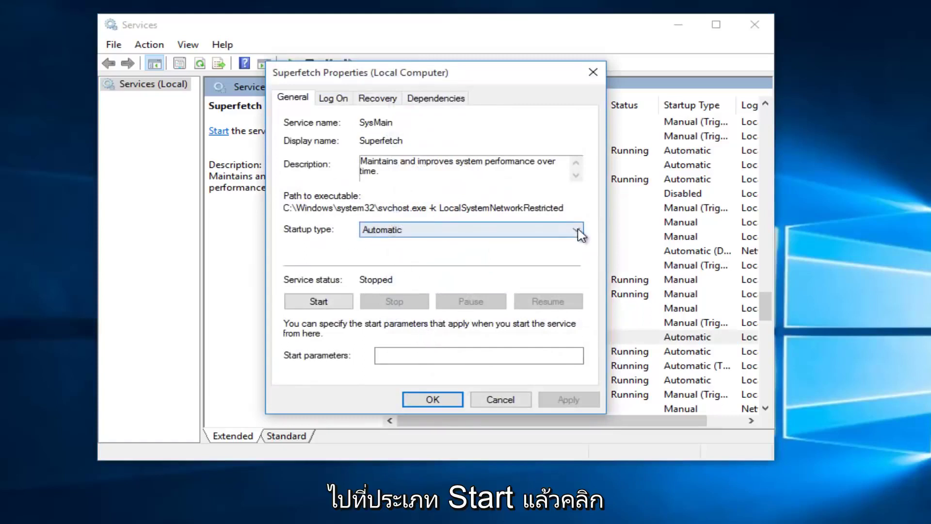
click(412, 231)
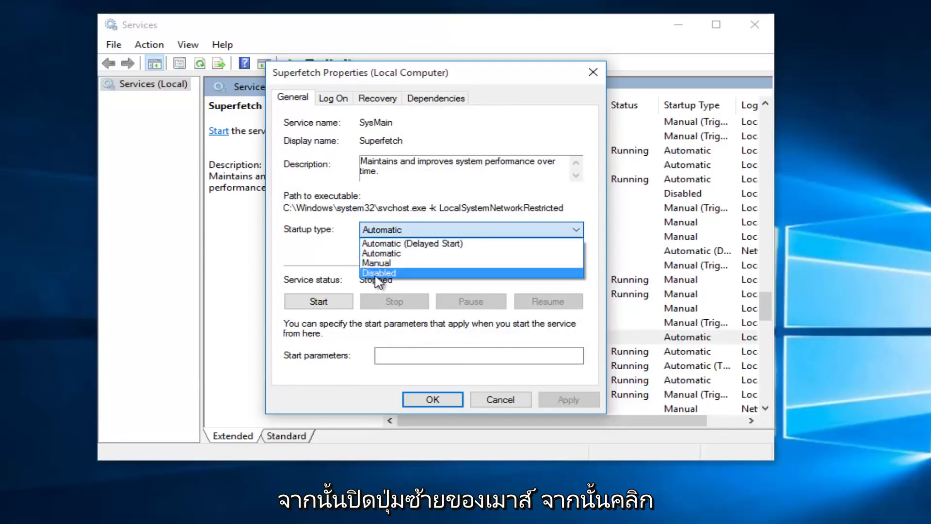
click(376, 274)
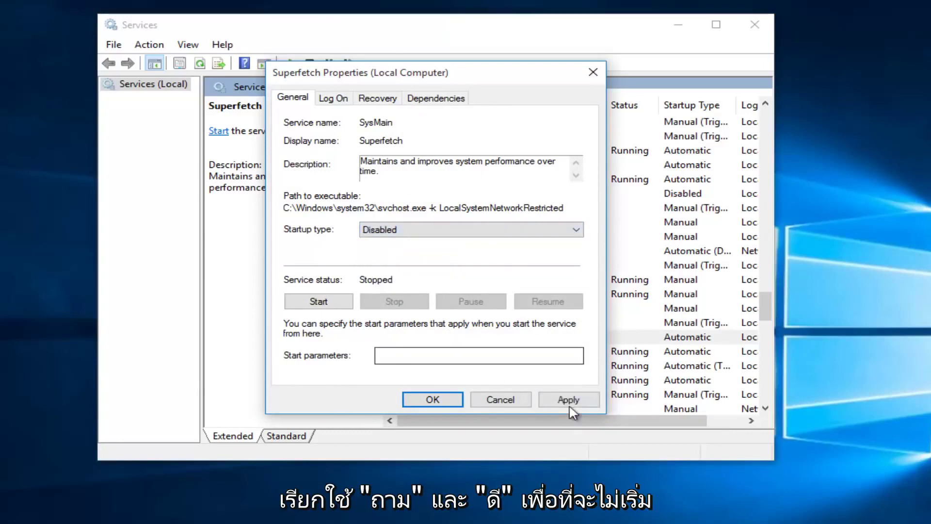
click(570, 406)
click(439, 401)
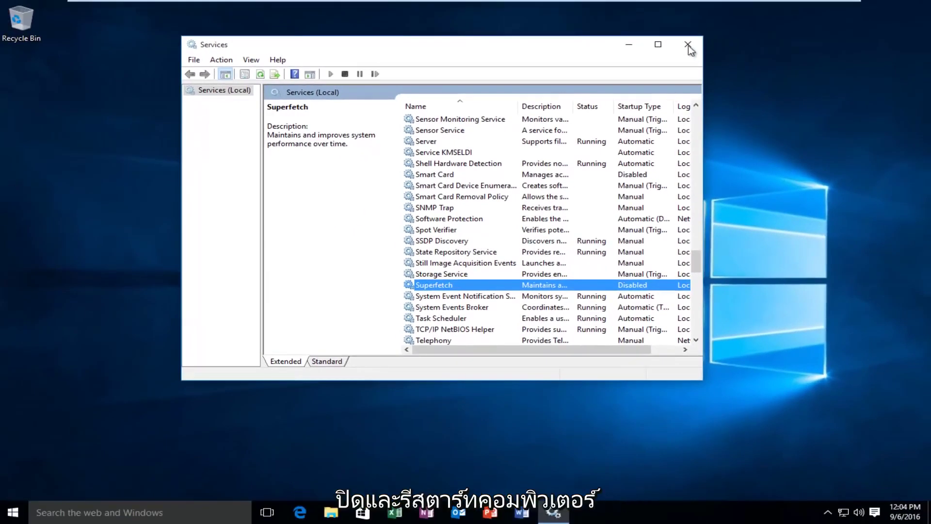
Close the Services console window
click(688, 45)
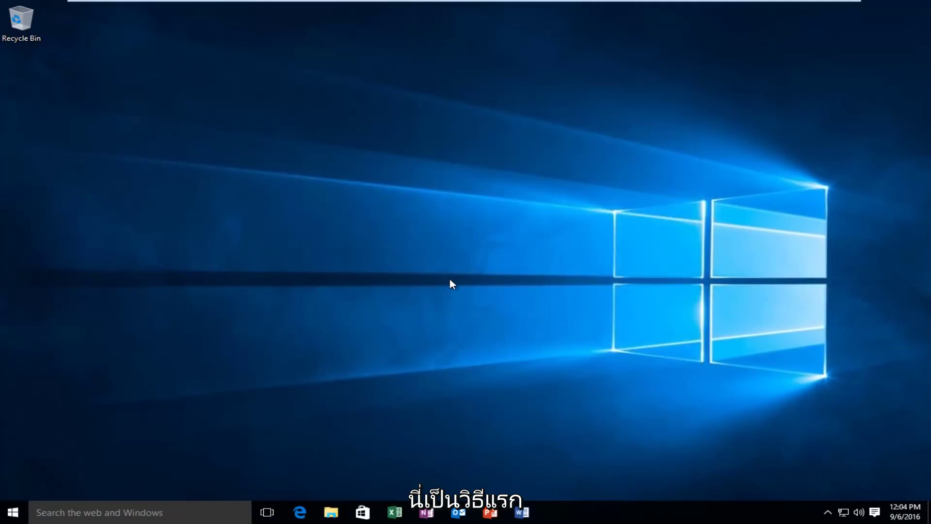